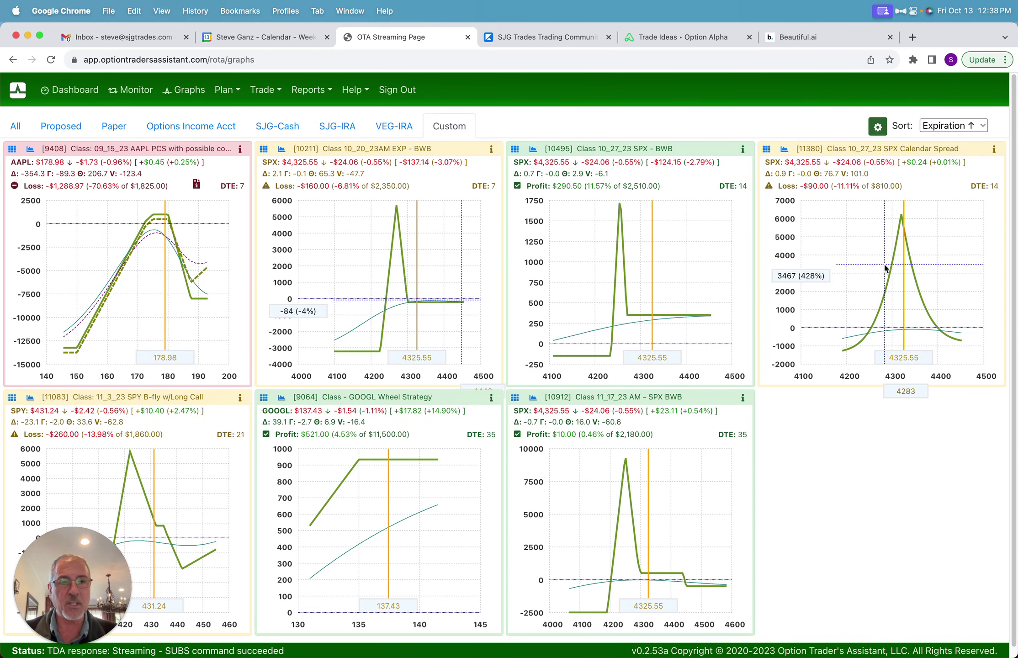
Open the 10_27_23 SPX Calendar Spread in the Modeling Matrix, widen its risk graph and center the option chains on the current strikes.
click(767, 150)
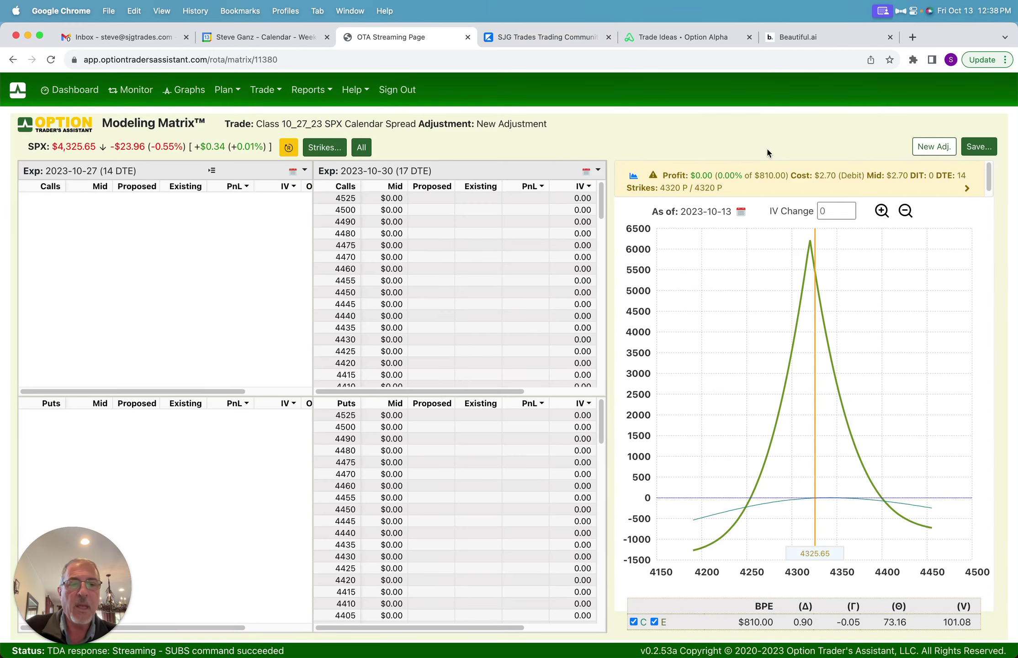
click(904, 211)
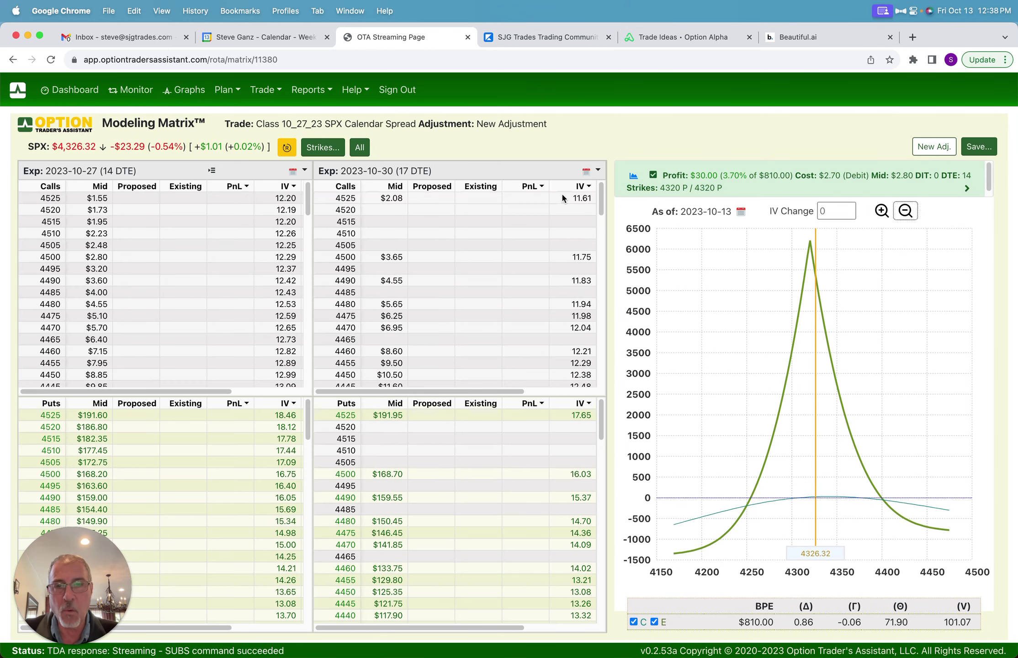
click(212, 172)
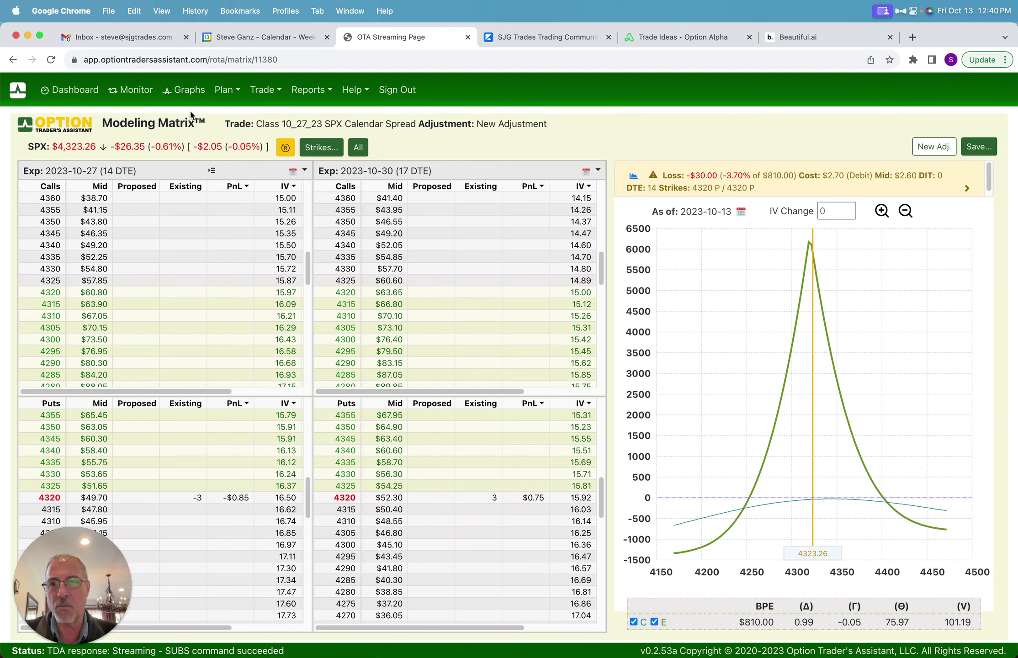
Return to the trade graphs overview and check the SPX daily chart in thinkorswim before coming back to the graphs.
click(190, 92)
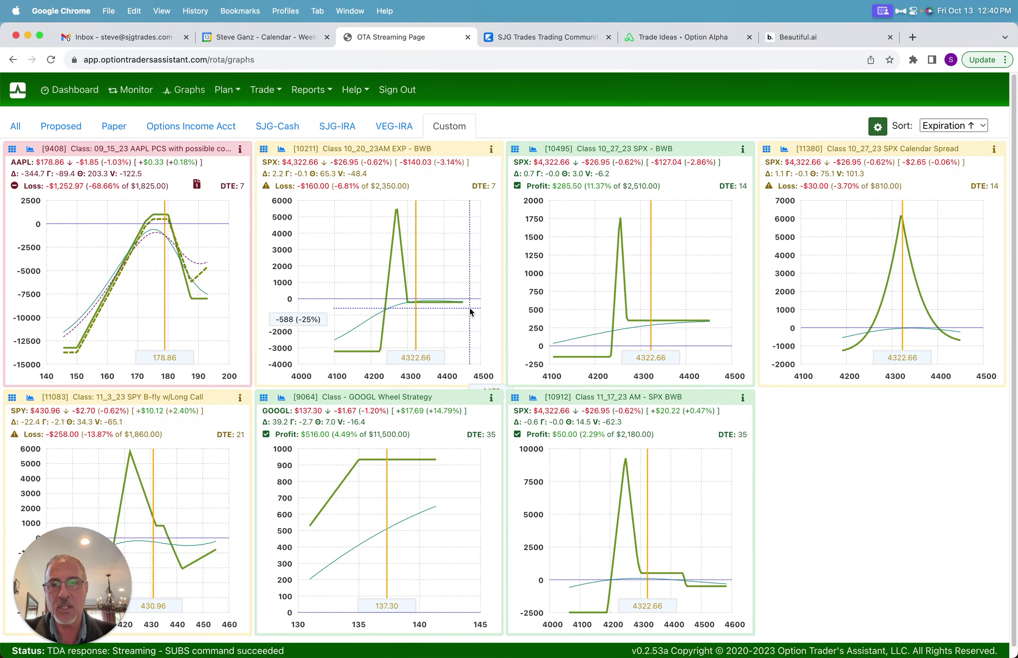
key(ctrl+Right)
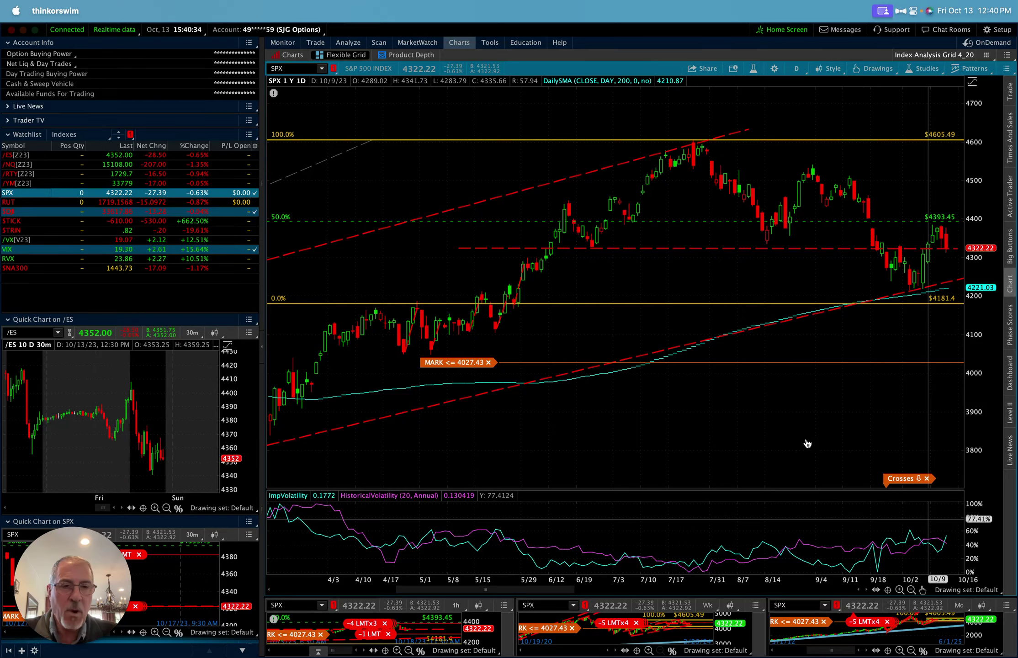
key(ctrl+Right)
key(ctrl+Left)
key(ctrl+Left)
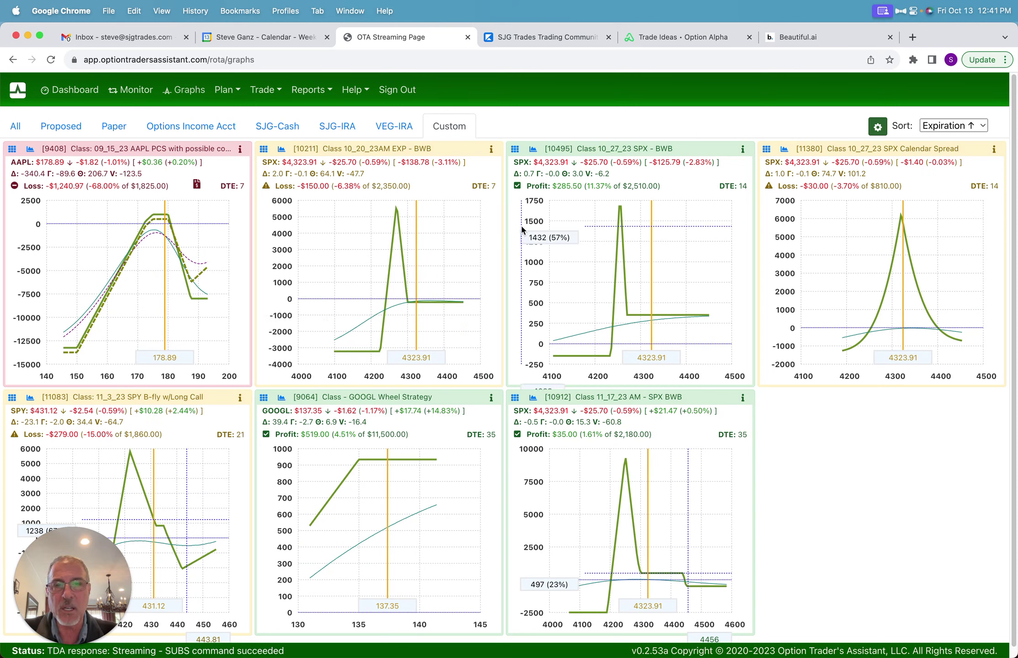
Open the 10_27_23 SPX BWB trade in the Modeling Matrix and lower its IV Change to -15.
click(514, 149)
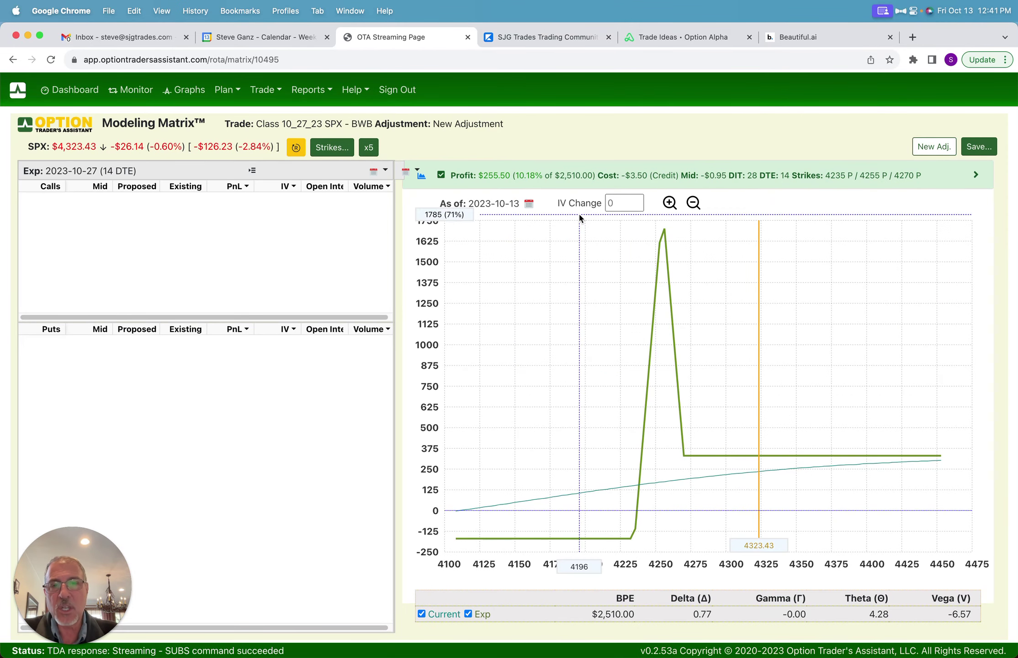
click(638, 201)
click(637, 207)
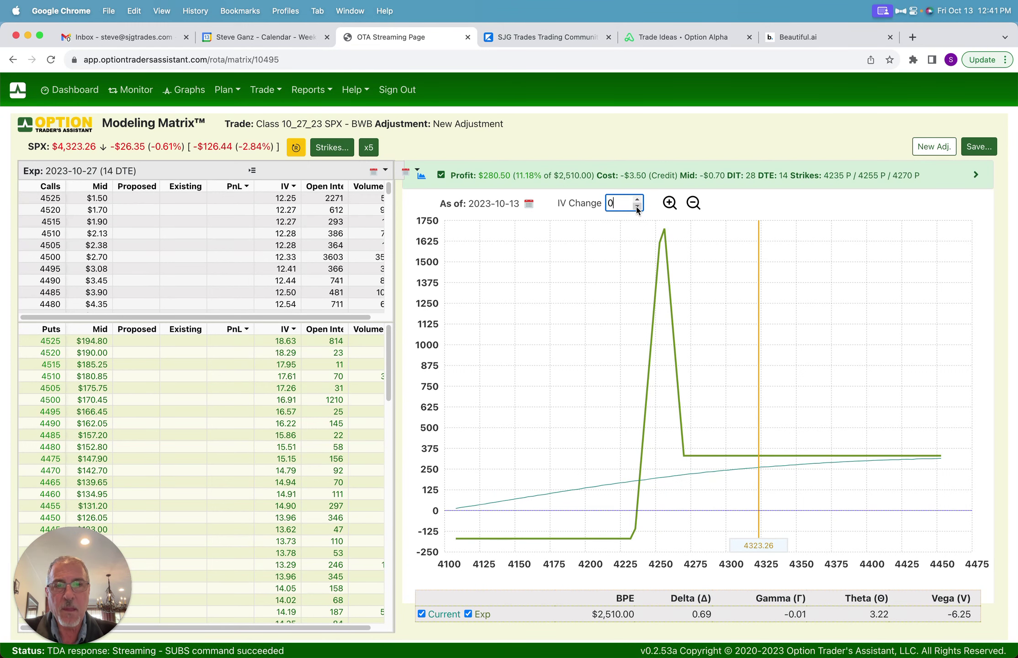
click(638, 206)
click(637, 207)
click(637, 207)
click(637, 207)
click(637, 207)
click(637, 206)
click(637, 206)
click(637, 207)
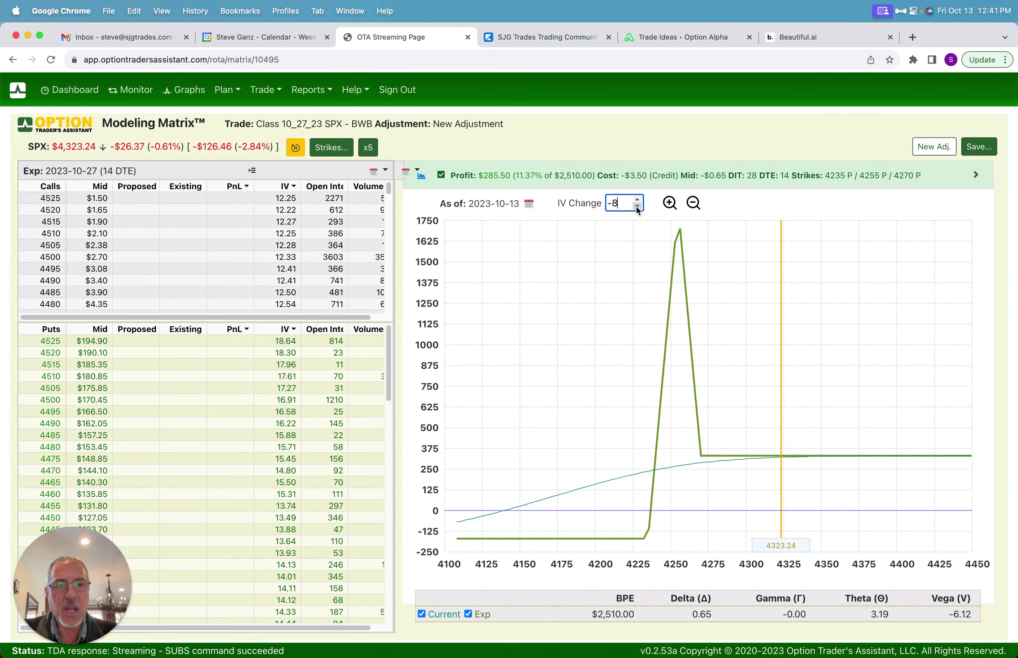
click(637, 206)
click(637, 207)
click(637, 206)
click(637, 207)
click(637, 207)
click(637, 206)
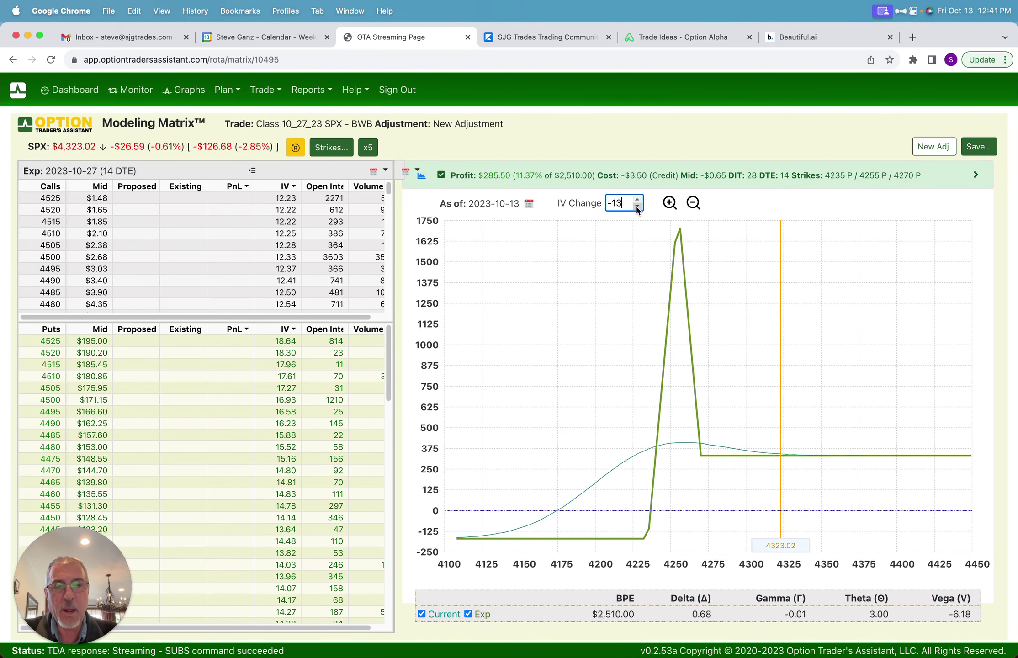
click(638, 206)
Compare the BWB's current-day curve at an IV Change of -12 and at -15.
click(637, 201)
click(638, 201)
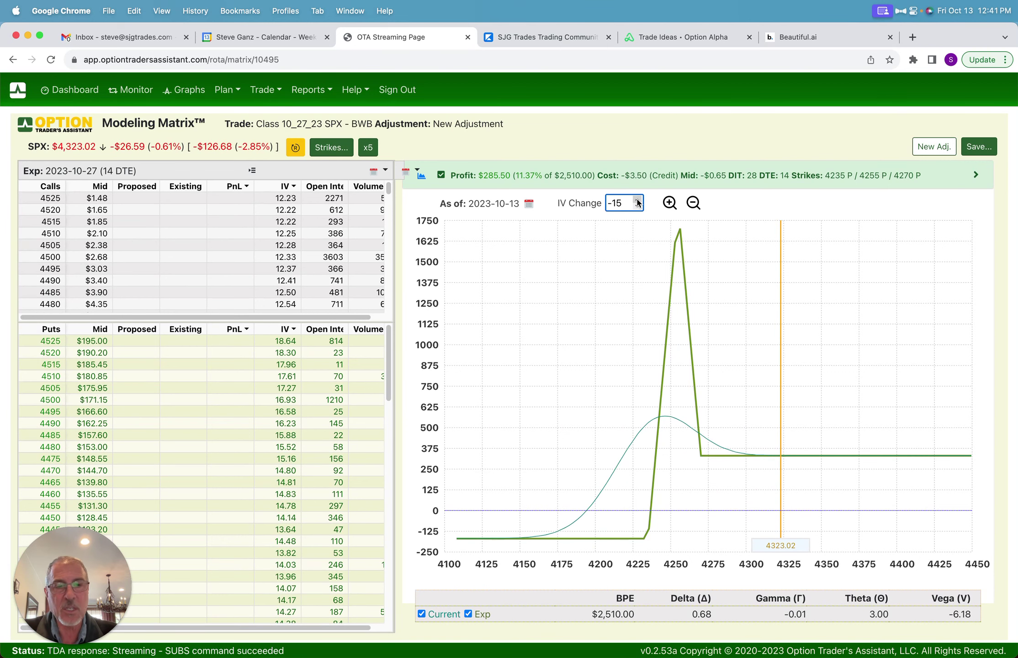
click(638, 201)
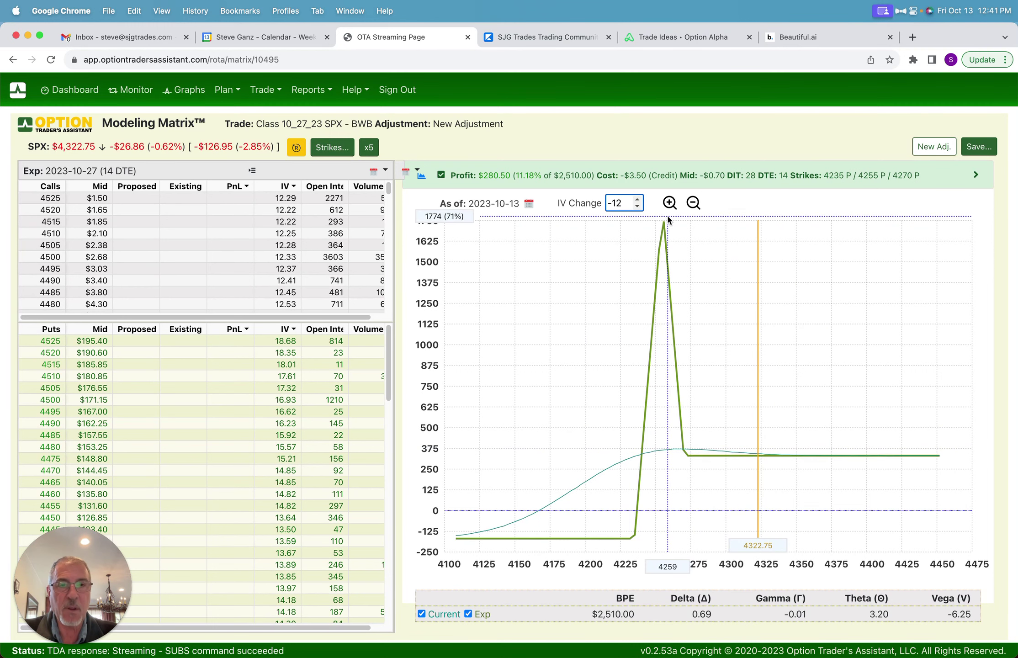
click(638, 206)
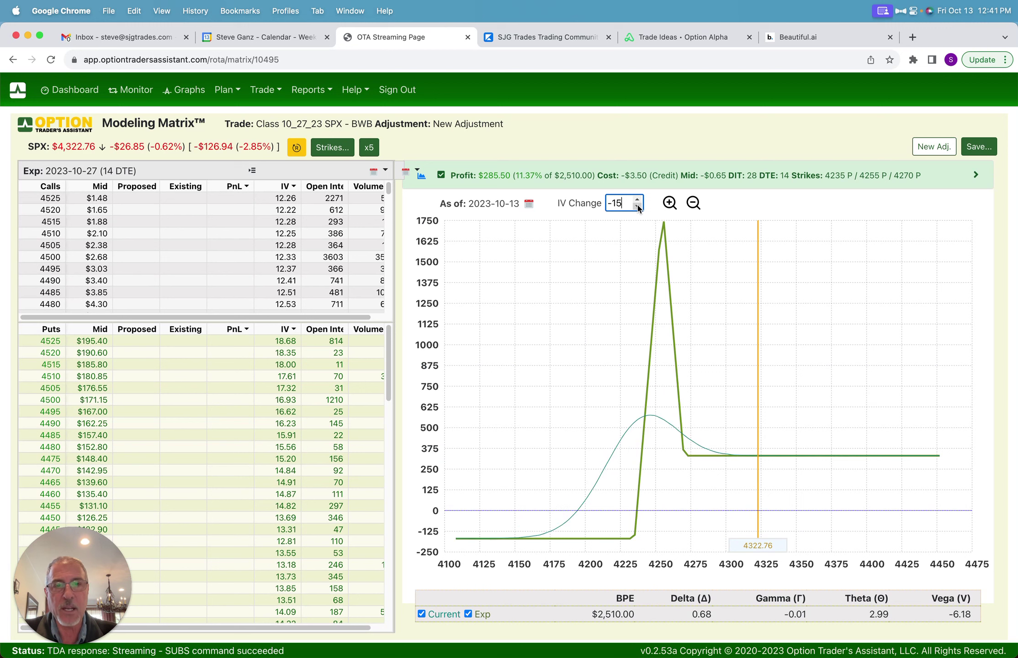
Reset the BWB model's IV Change to 0.
click(638, 200)
click(638, 201)
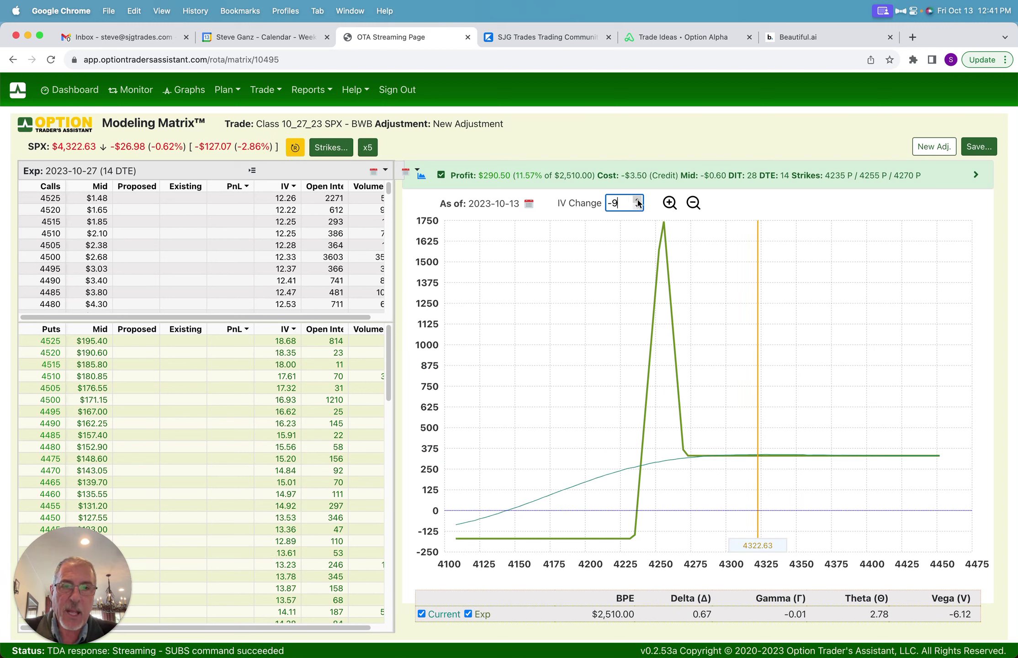
click(639, 201)
click(639, 201)
click(638, 201)
click(638, 201)
click(639, 200)
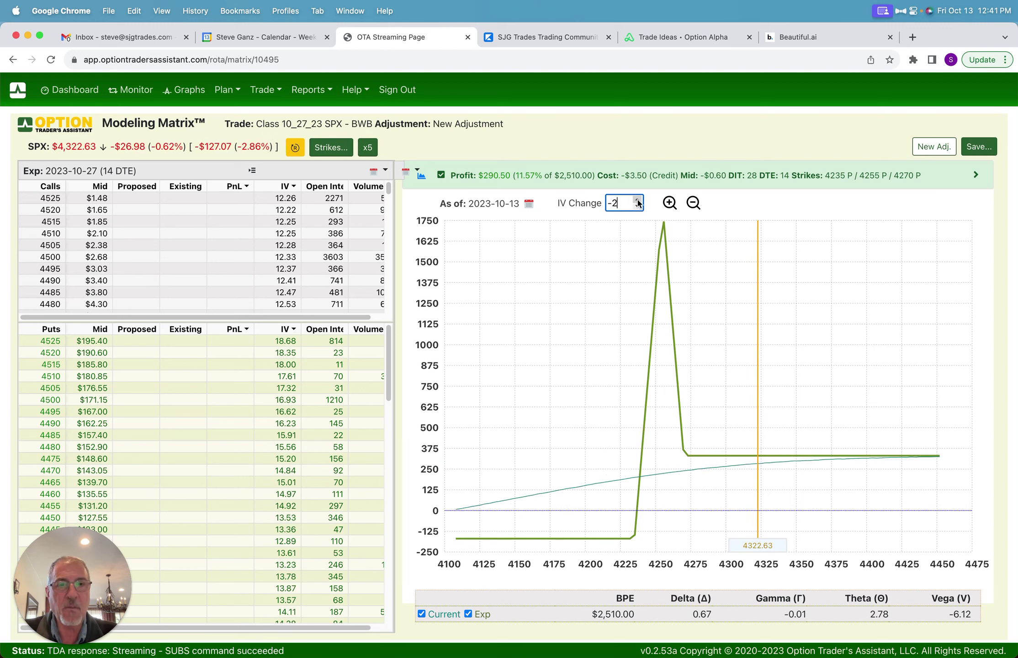
click(638, 200)
click(638, 200)
click(743, 223)
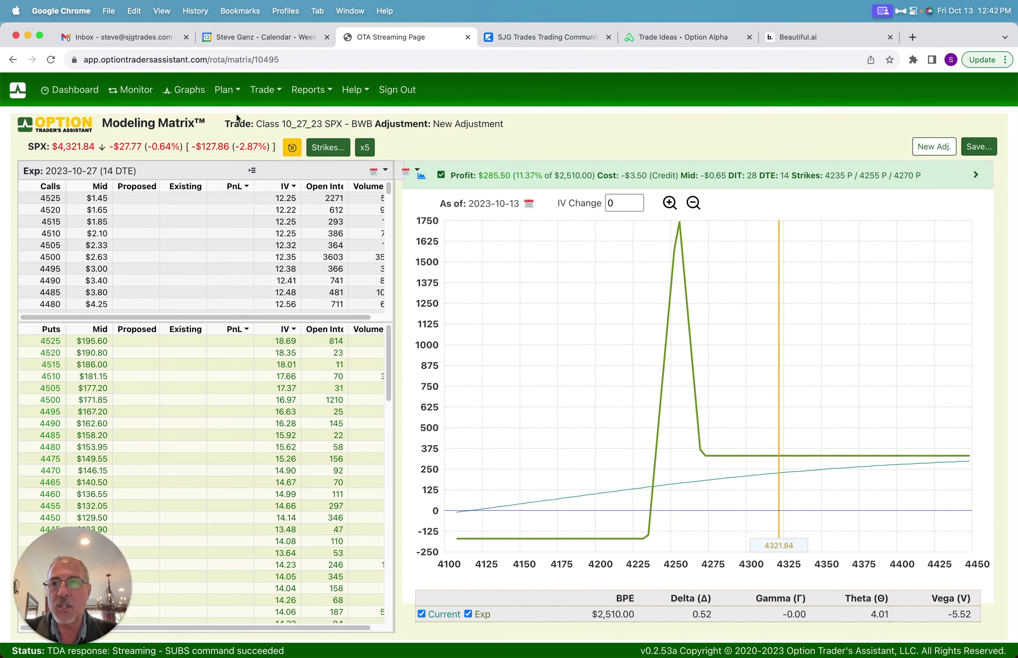
View the Equity Curve report for * Class Trades Closed since 12_1_22 and return to the trade graphs.
click(13, 61)
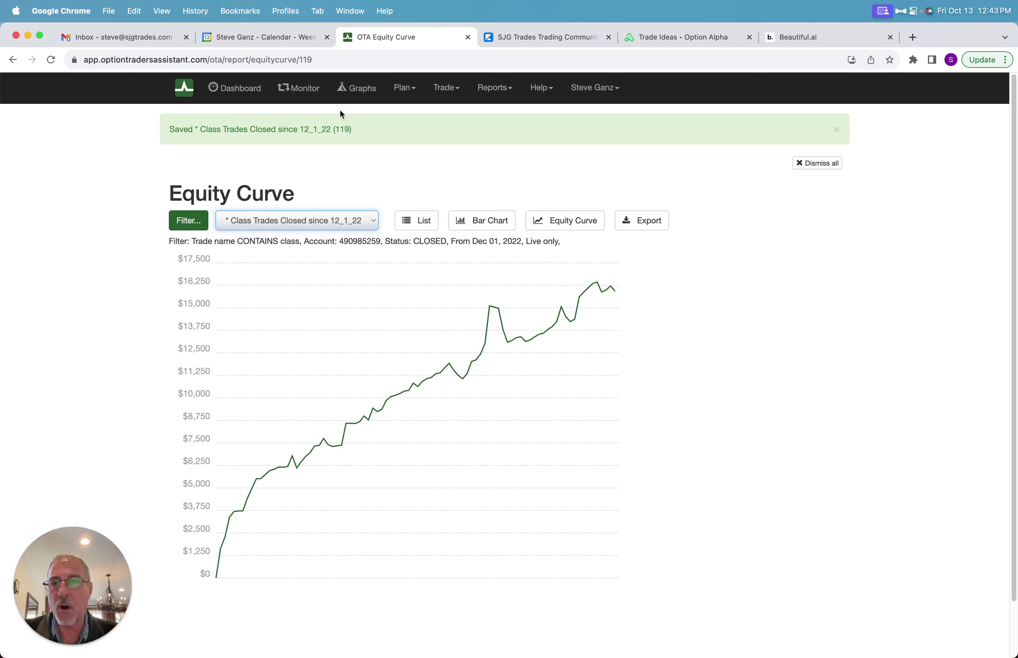
click(363, 129)
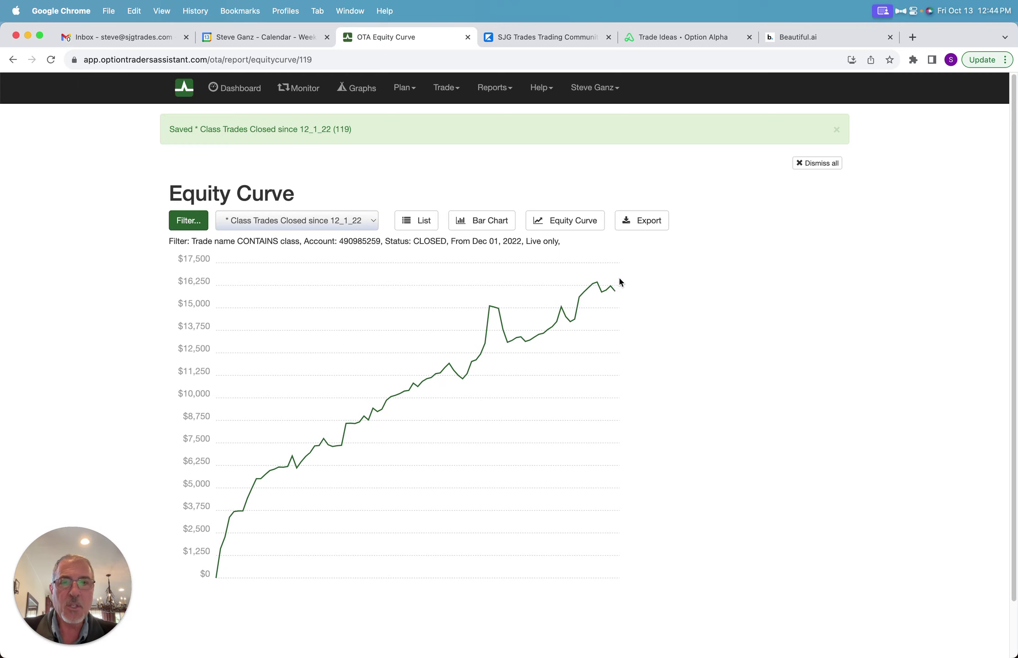
click(357, 92)
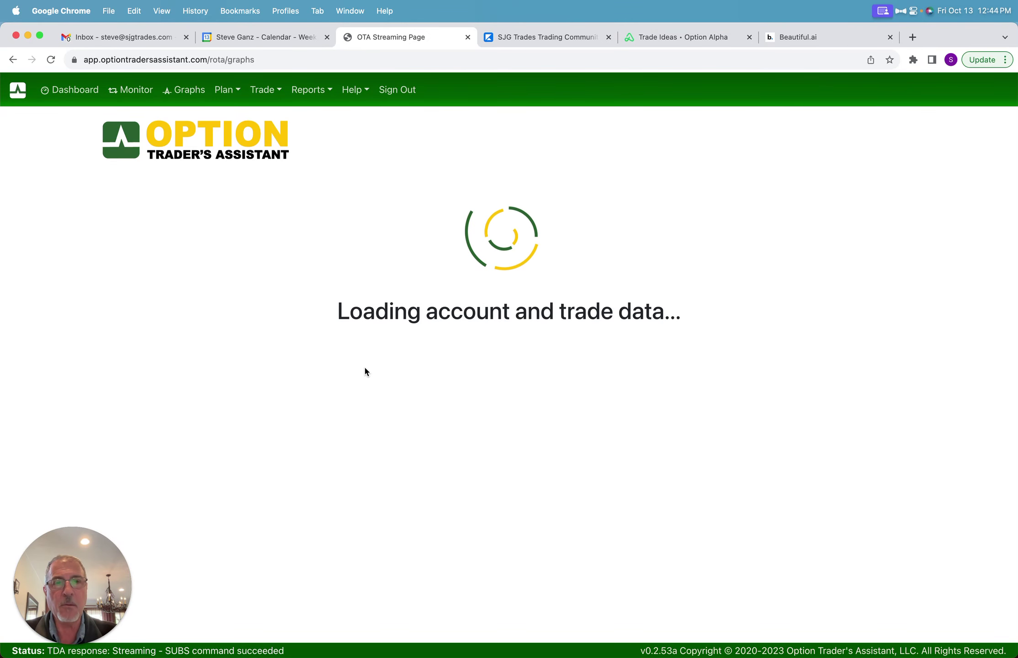
Switch to thinkorswim and examine SPX price action around the horizontal dashed red line and the early October low.
key(ctrl+Right)
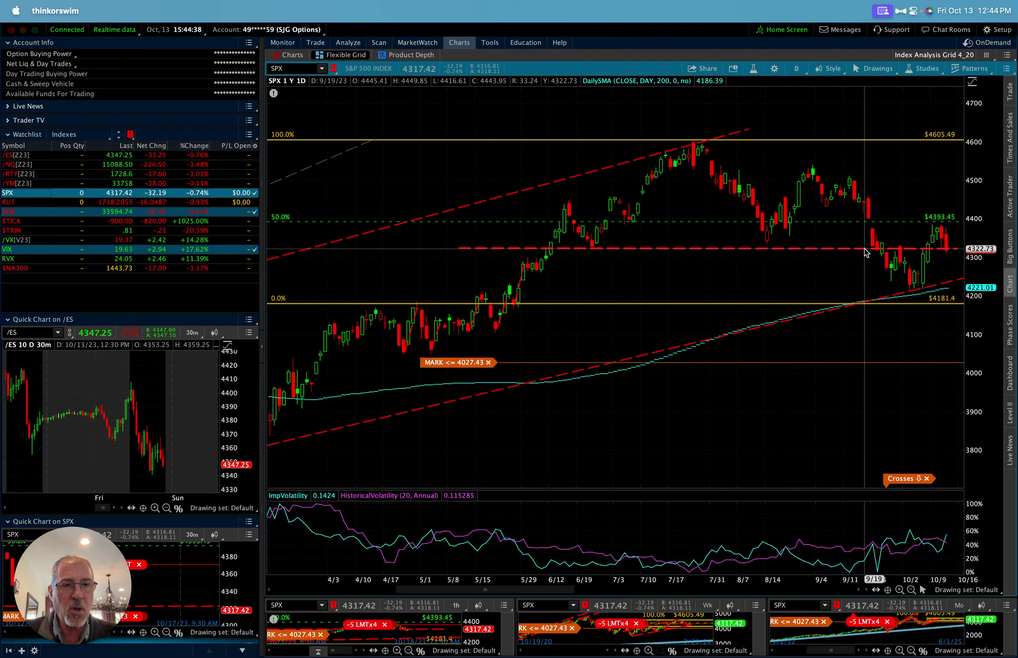
mouse_move(862, 251)
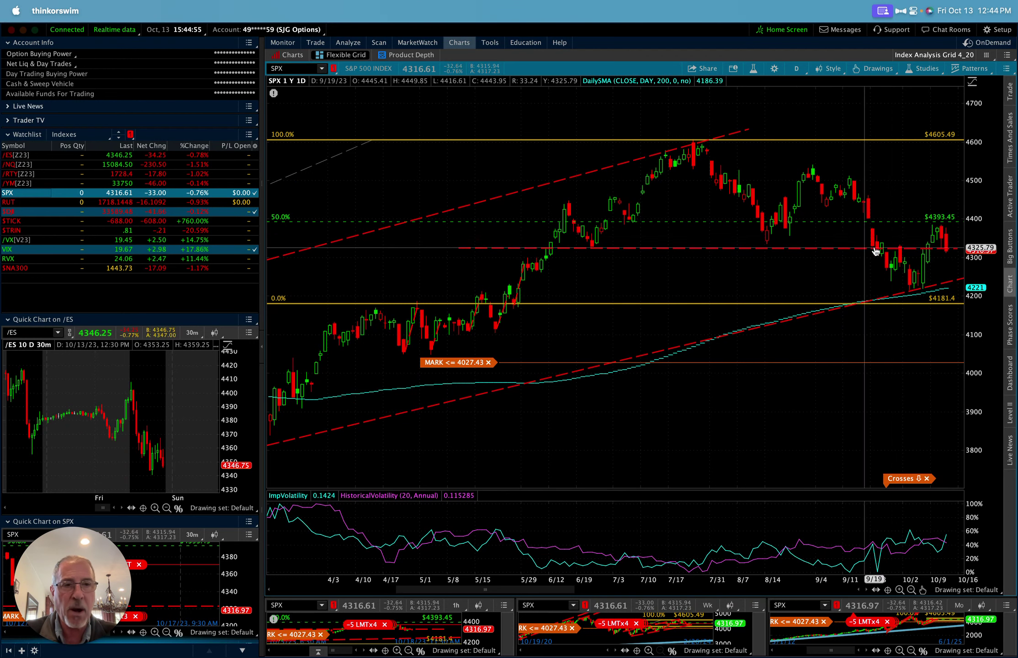
mouse_move(901, 253)
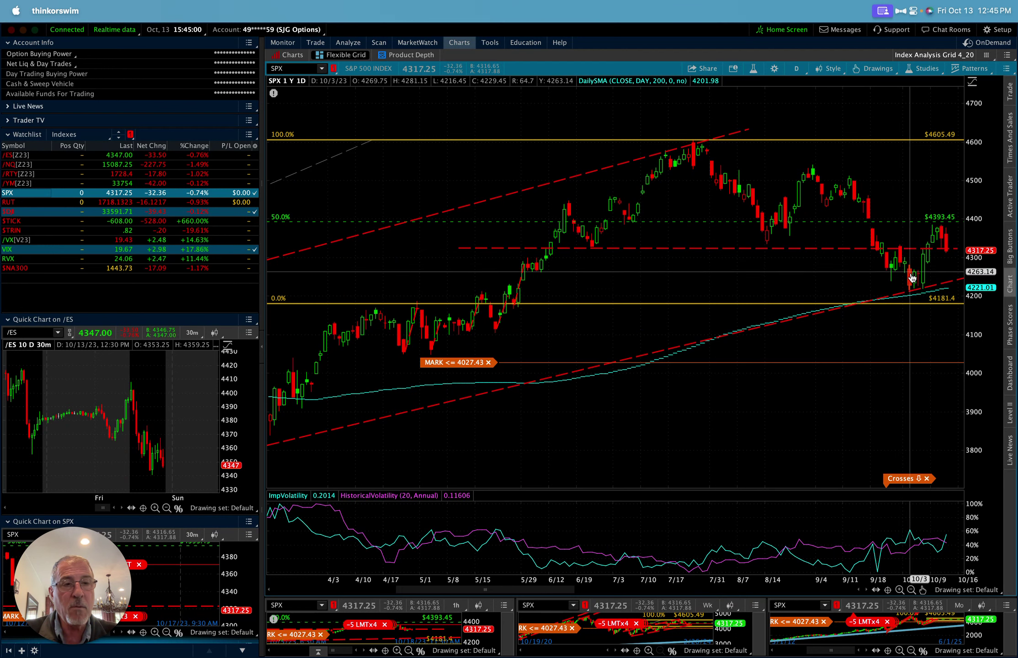
mouse_move(916, 293)
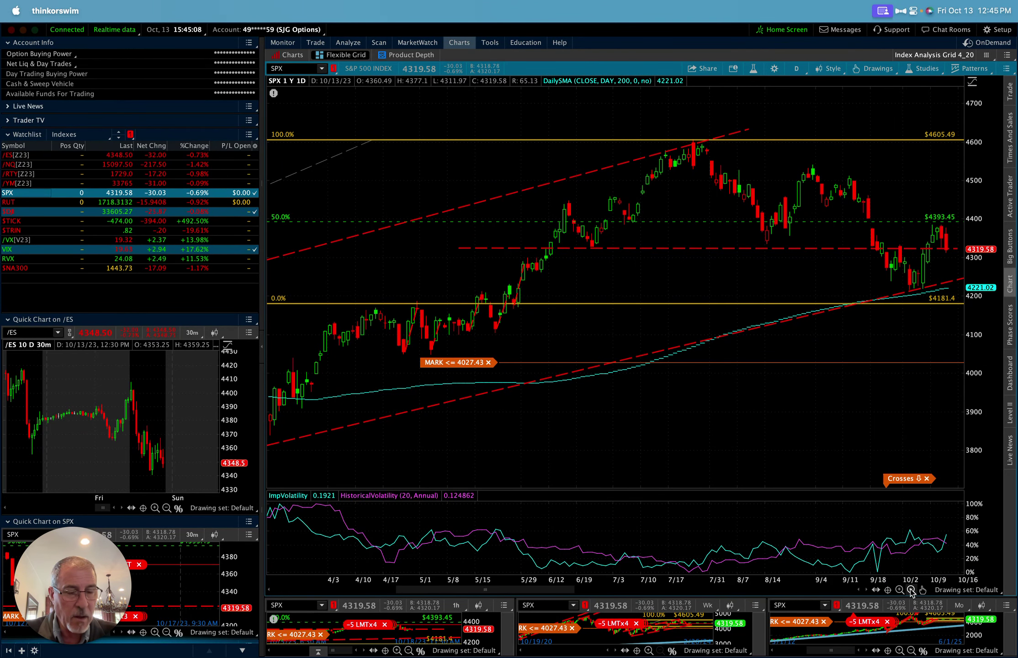
Show a longer history on the SPX daily chart and examine the 0% Fibonacci level, 200-day SMA and dashed red lines.
click(911, 590)
drag(685, 294, 984, 260)
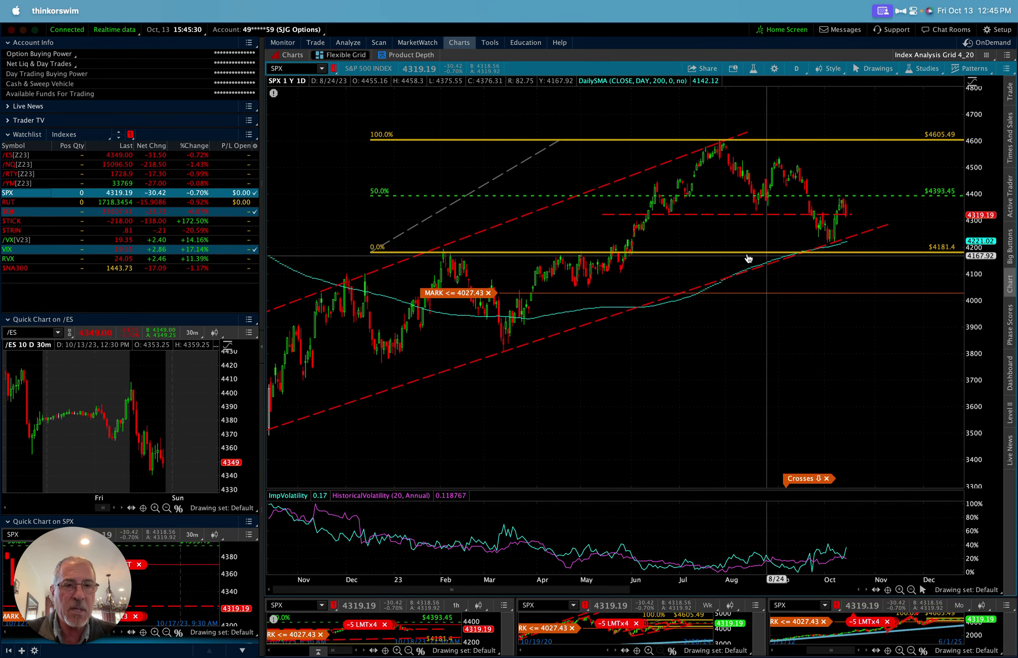
click(696, 255)
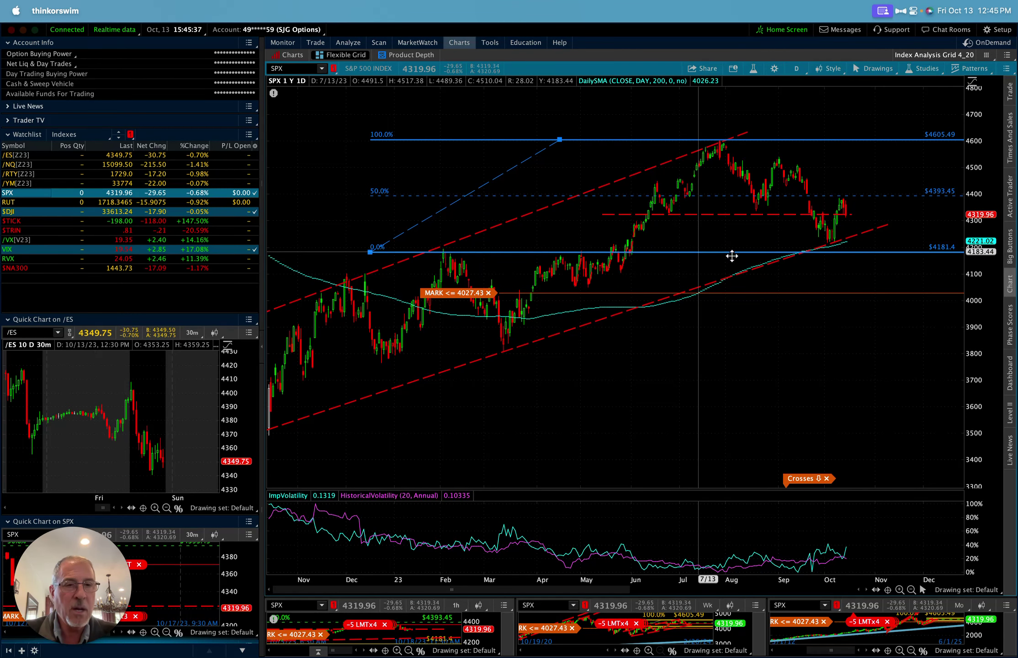
click(809, 285)
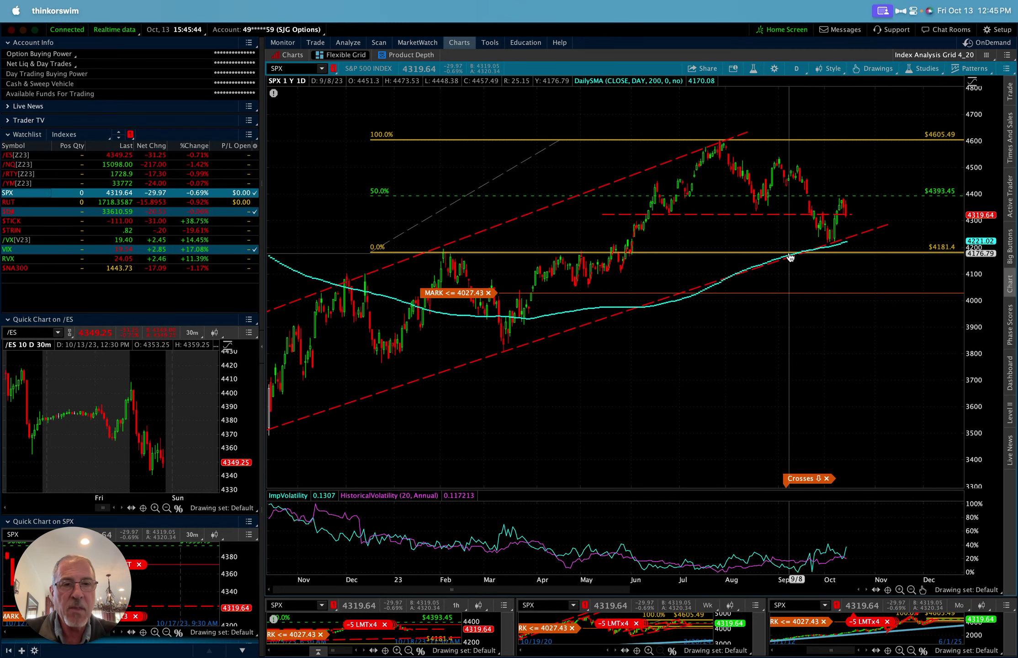
mouse_move(780, 261)
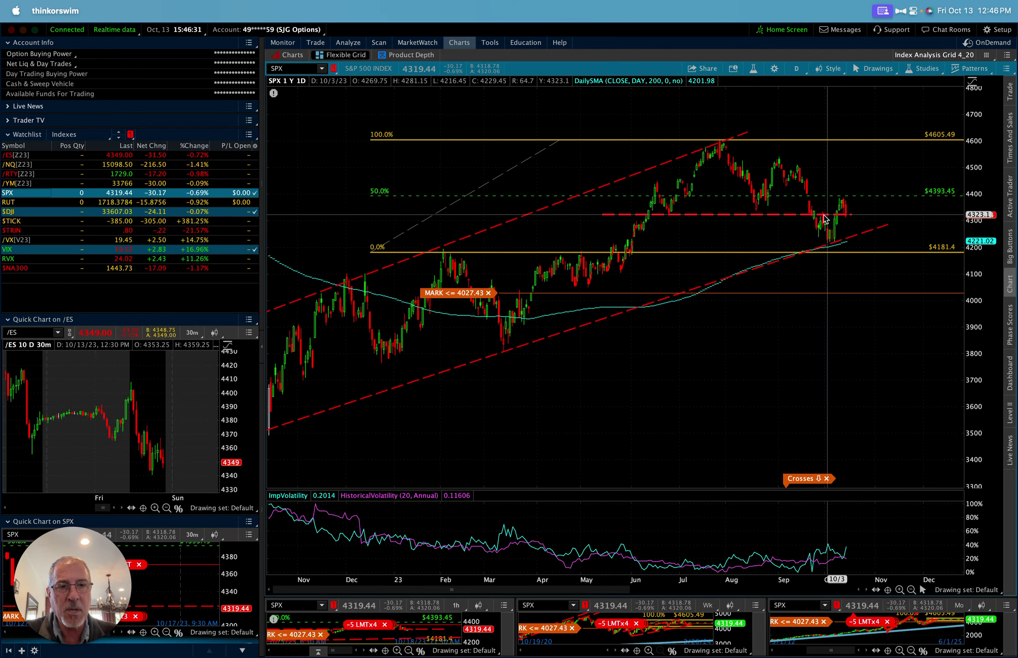
click(795, 217)
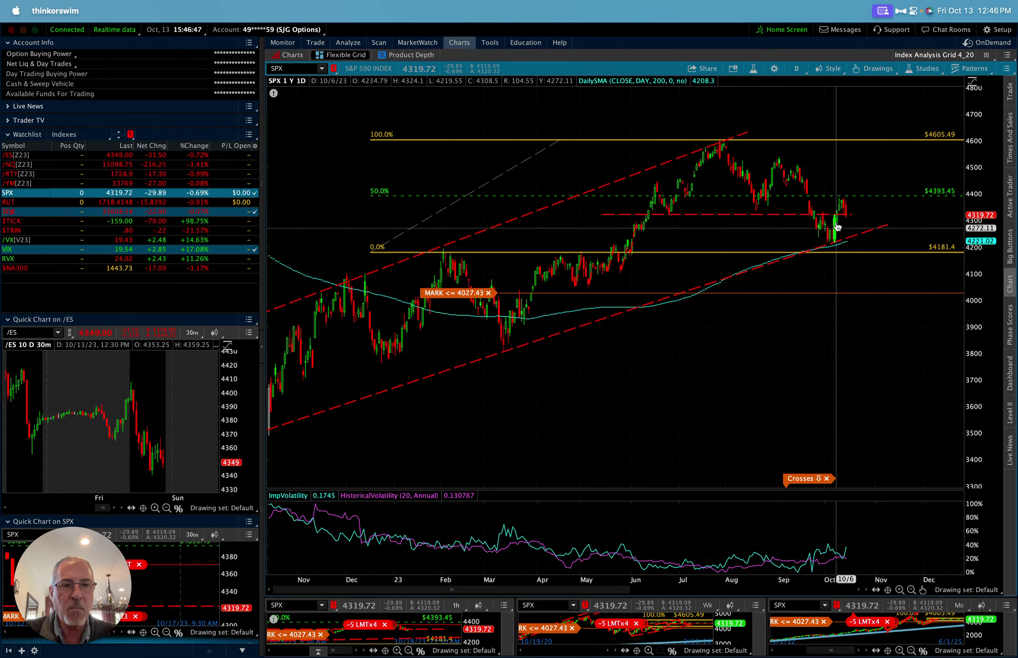
click(838, 195)
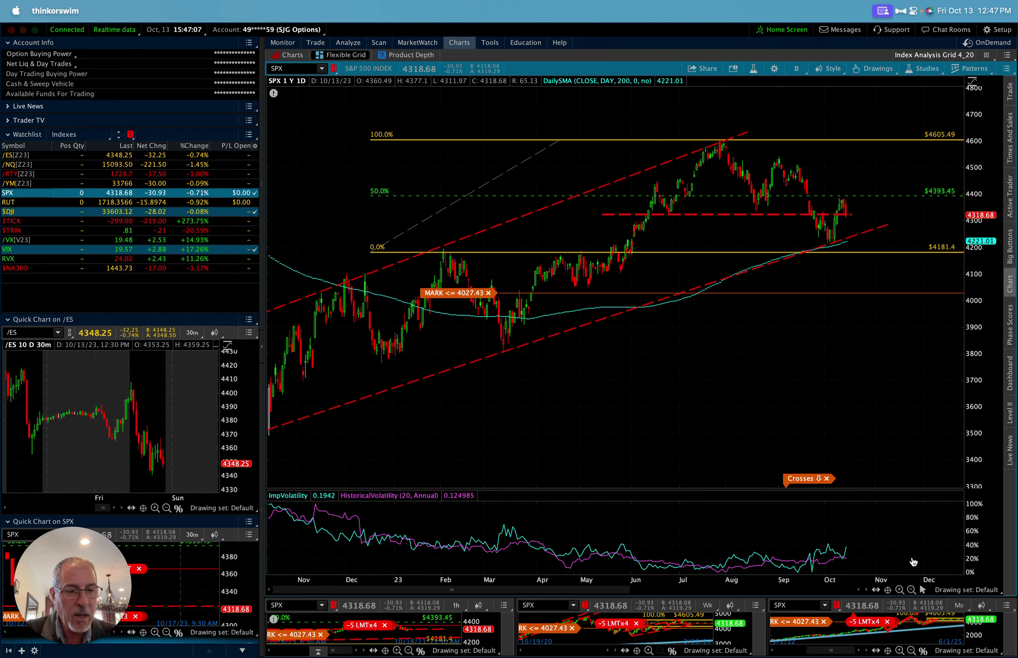
Enlarge the latest SPX candles and inspect the details of the 50% Fibonacci retracement level.
click(899, 590)
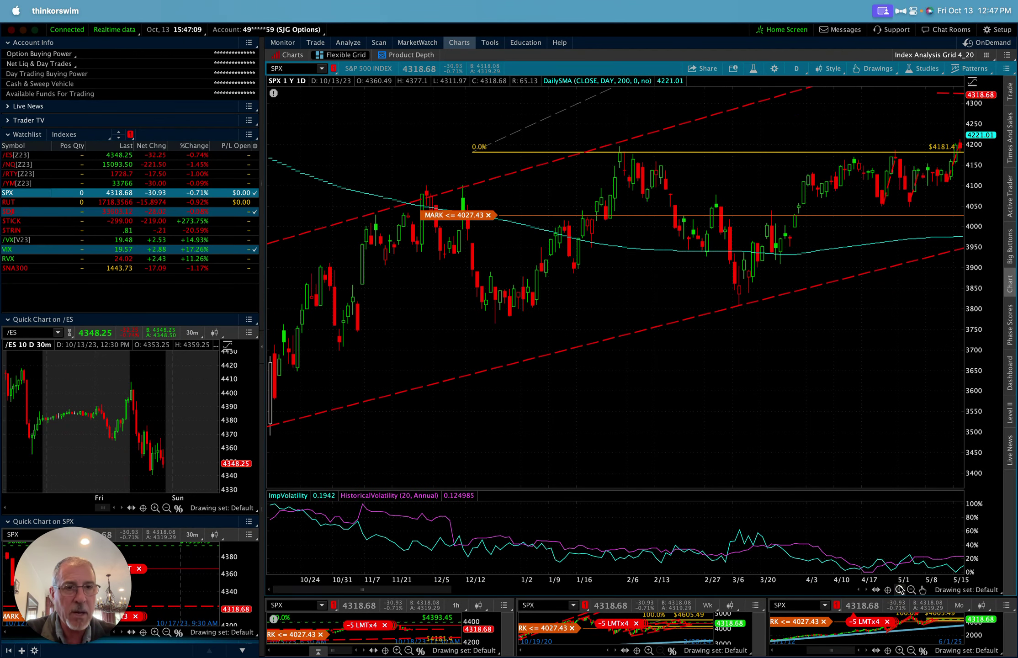
drag(926, 454, 299, 371)
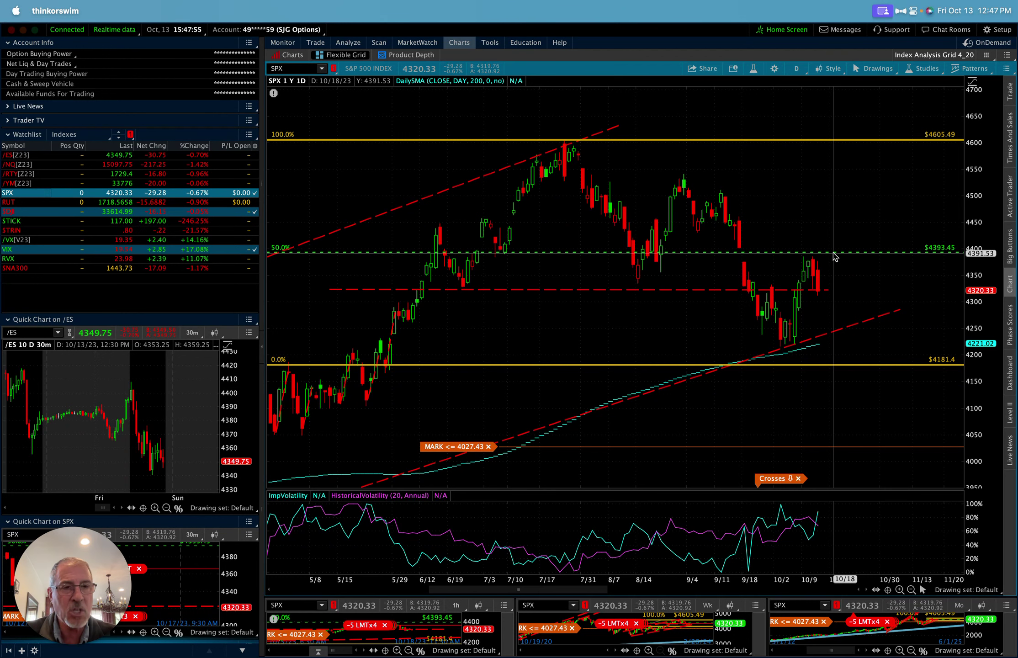
mouse_move(839, 257)
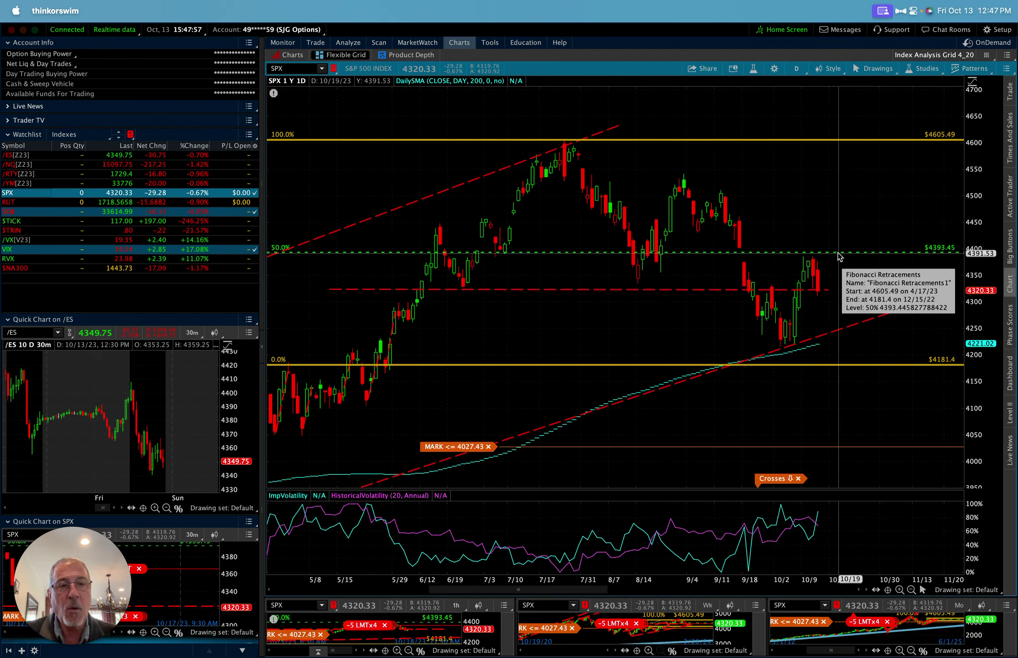